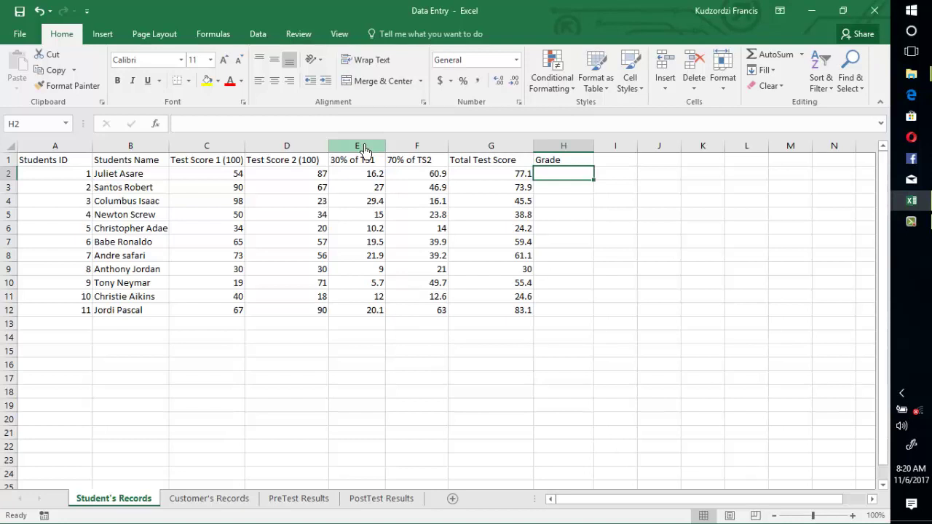
Step: Format the 30% of TS1 column as Number with 2 decimal places and negative numbers in red without a minus sign
{"action": "left_click", "coordinate": [364, 147]}
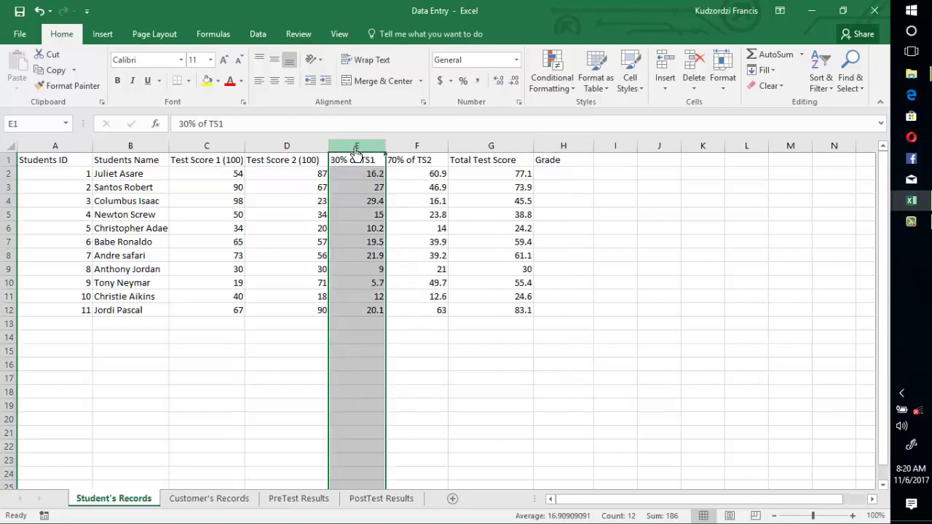
{"action": "right_click", "coordinate": [351, 200]}
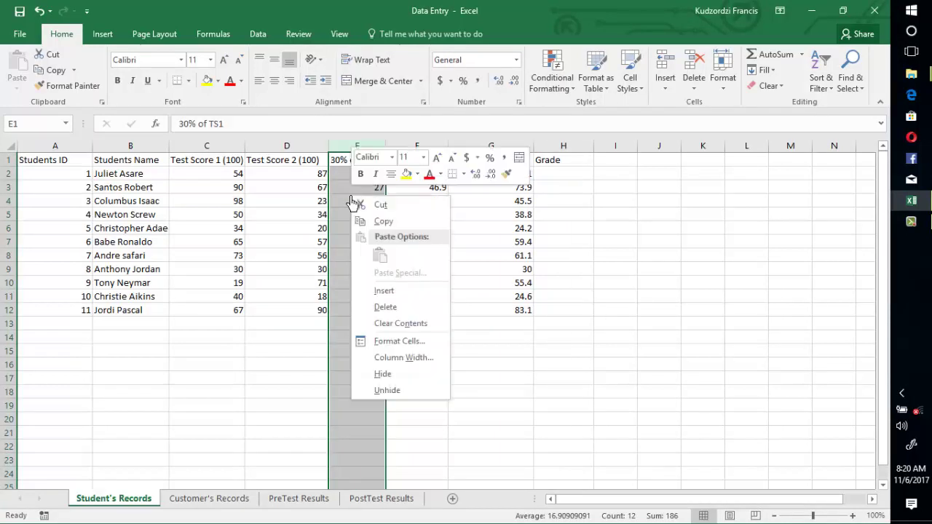
{"action": "left_click", "coordinate": [399, 342]}
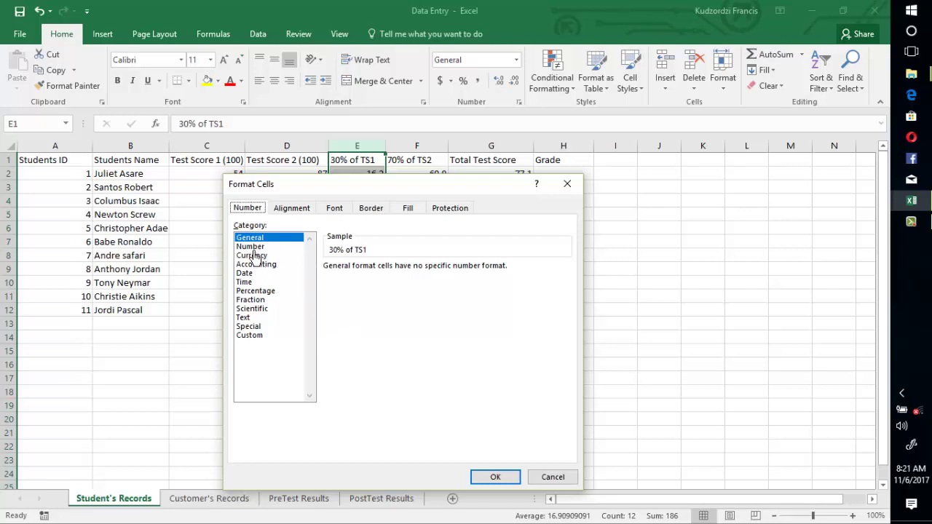
{"action": "left_click", "coordinate": [255, 249]}
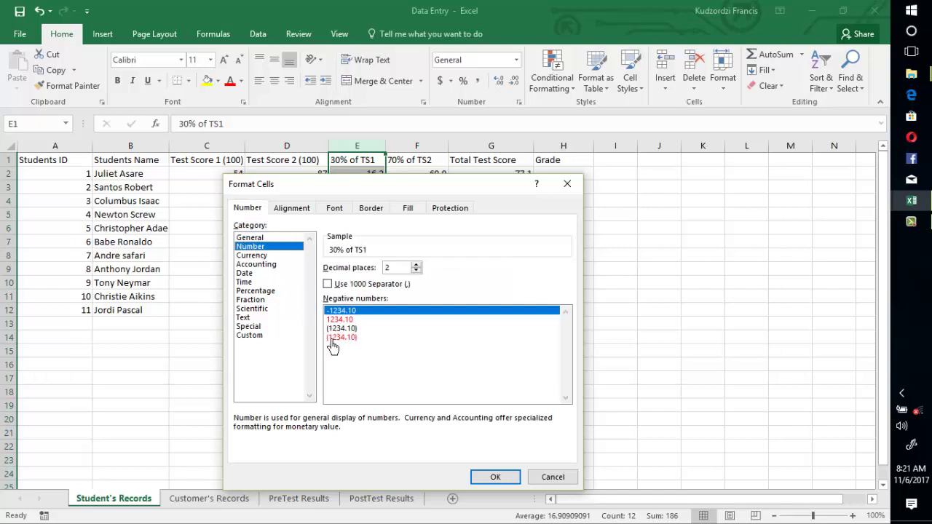
{"action": "left_click", "coordinate": [340, 319]}
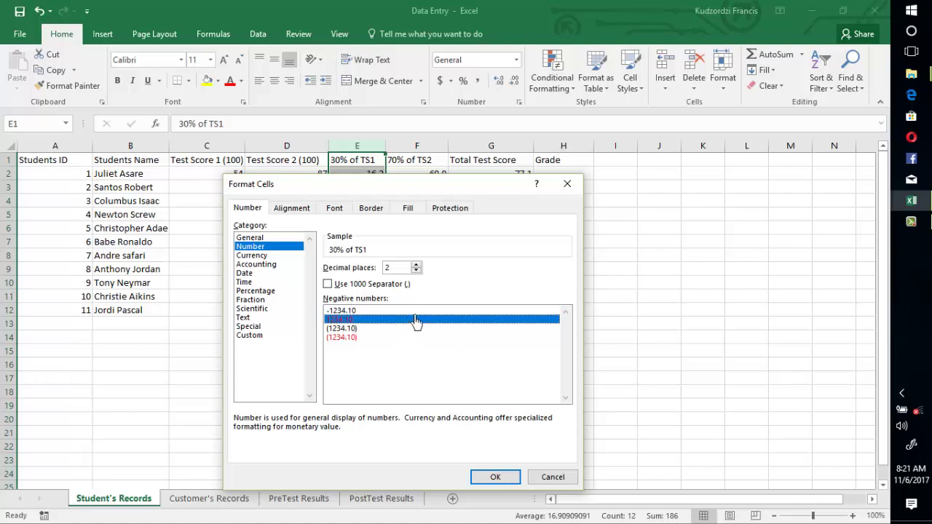
{"action": "left_click", "coordinate": [416, 266]}
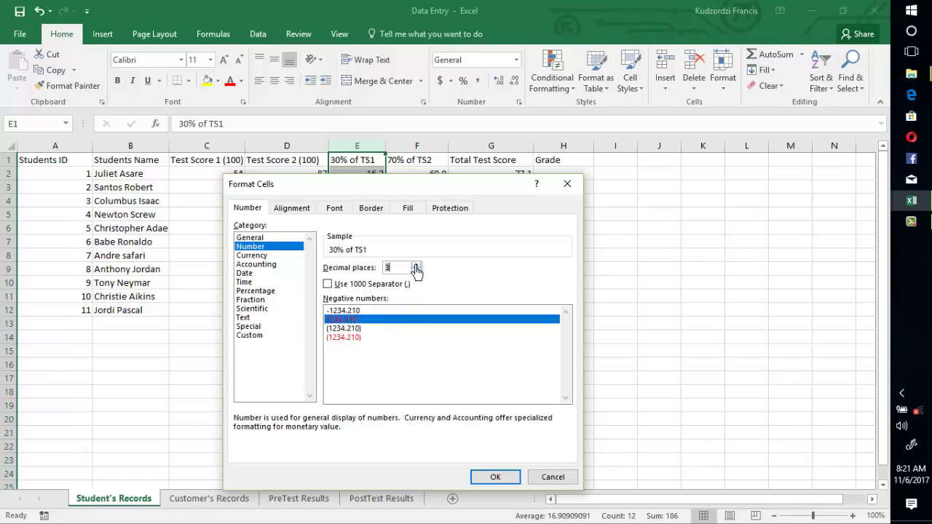
{"action": "left_click", "coordinate": [417, 266]}
{"action": "left_click", "coordinate": [416, 271]}
{"action": "left_click", "coordinate": [416, 271]}
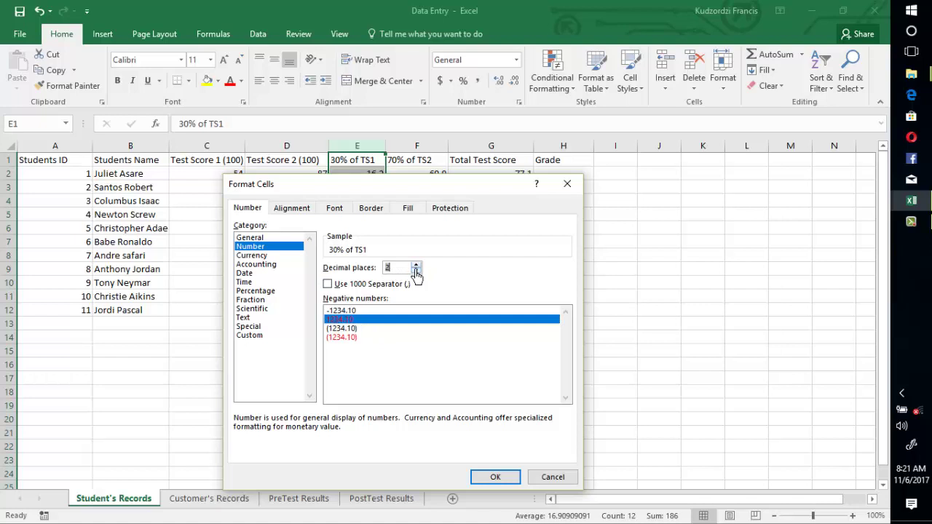
{"action": "left_click", "coordinate": [416, 264]}
{"action": "left_click", "coordinate": [417, 271]}
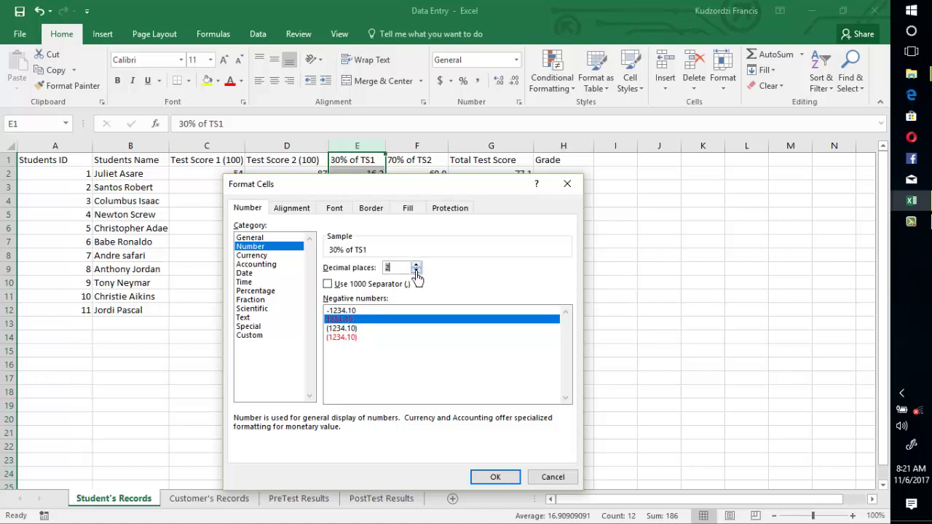
{"action": "left_click", "coordinate": [494, 477]}
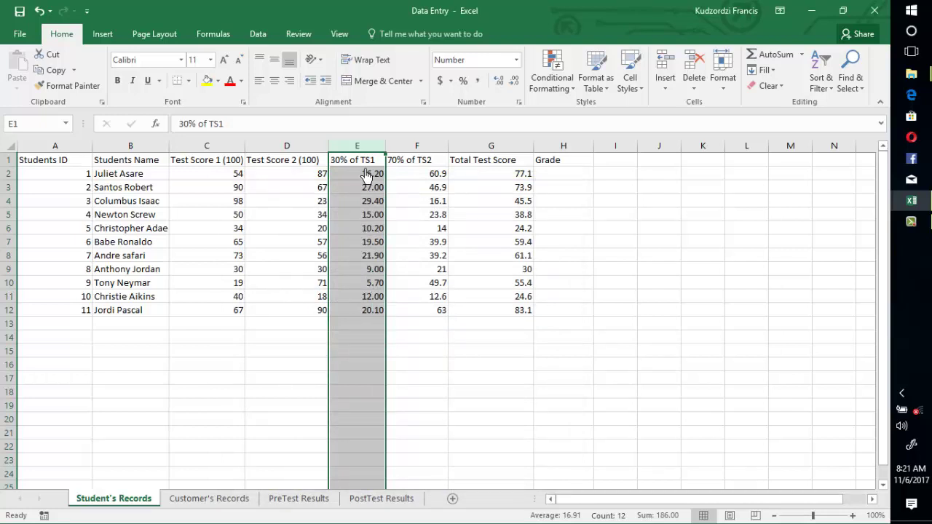
Step: Format the 70% of TS2 column as Number with 2 decimal places and red negative numbers without a minus sign
{"action": "left_click", "coordinate": [430, 149]}
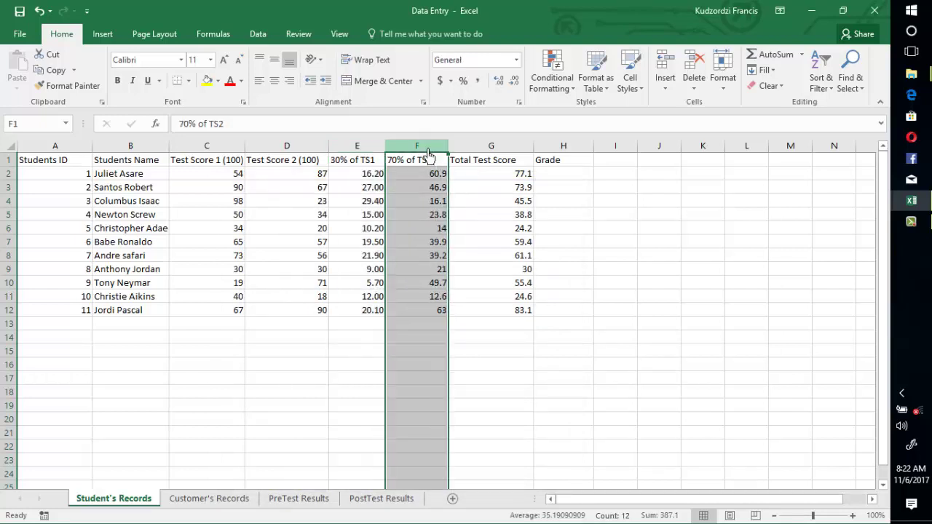
{"action": "right_click", "coordinate": [417, 178]}
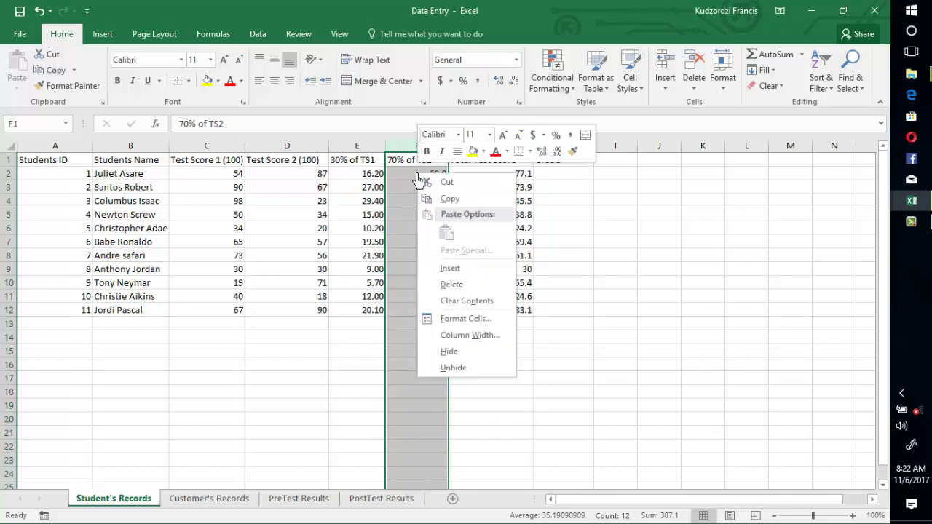
{"action": "left_click", "coordinate": [469, 320]}
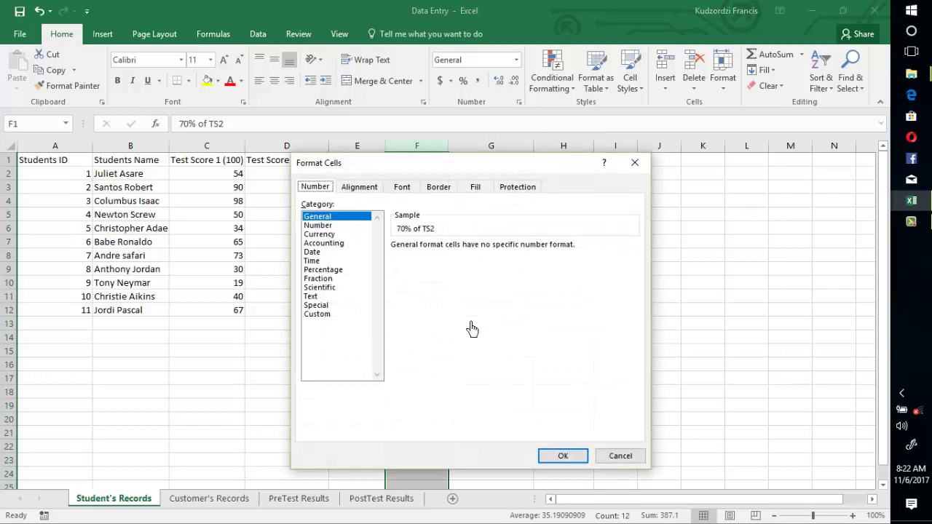
{"action": "left_click", "coordinate": [319, 226]}
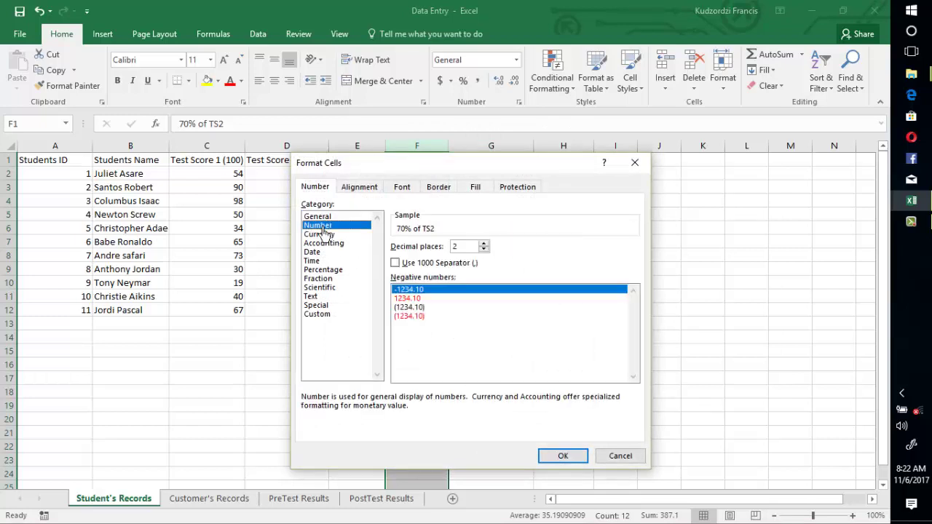
{"action": "left_click", "coordinate": [406, 299]}
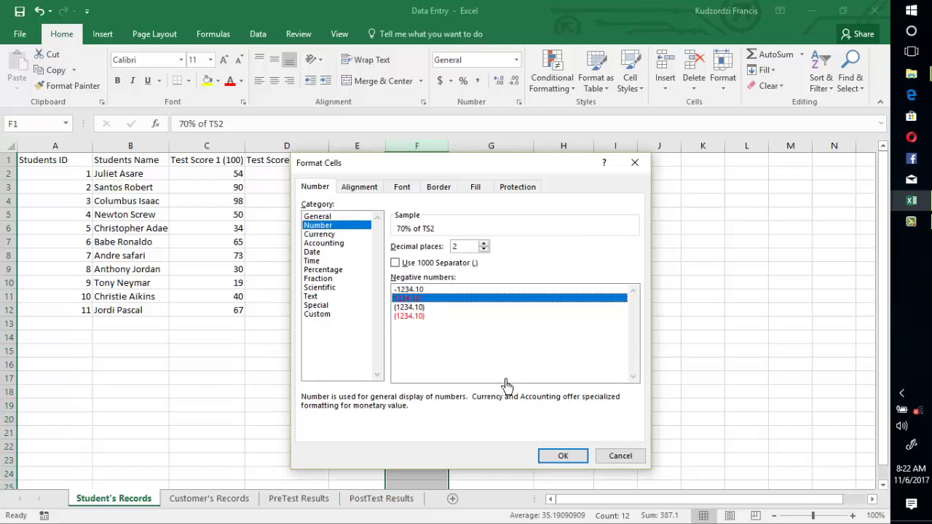
{"action": "left_click", "coordinate": [563, 456]}
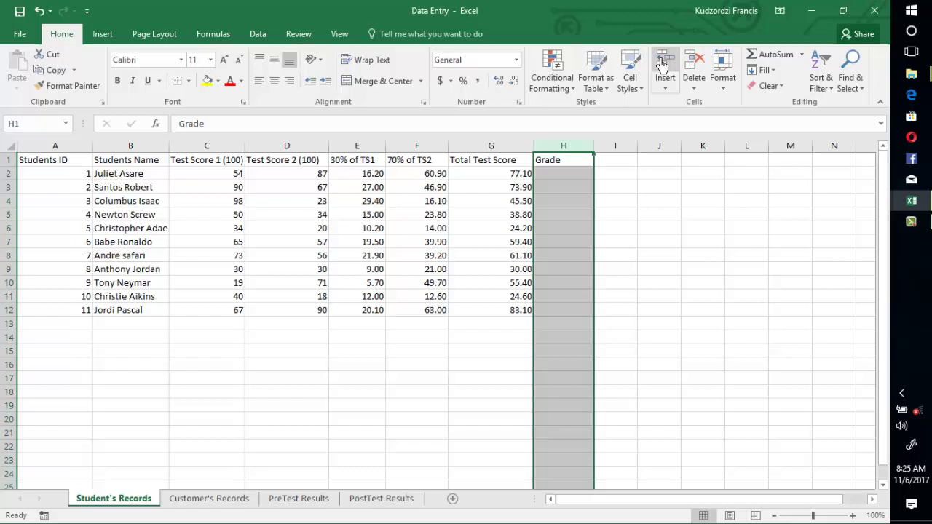
Step: Insert a new column before the Grade column and enter the heading Percentage in H1
{"action": "right_click", "coordinate": [560, 175]}
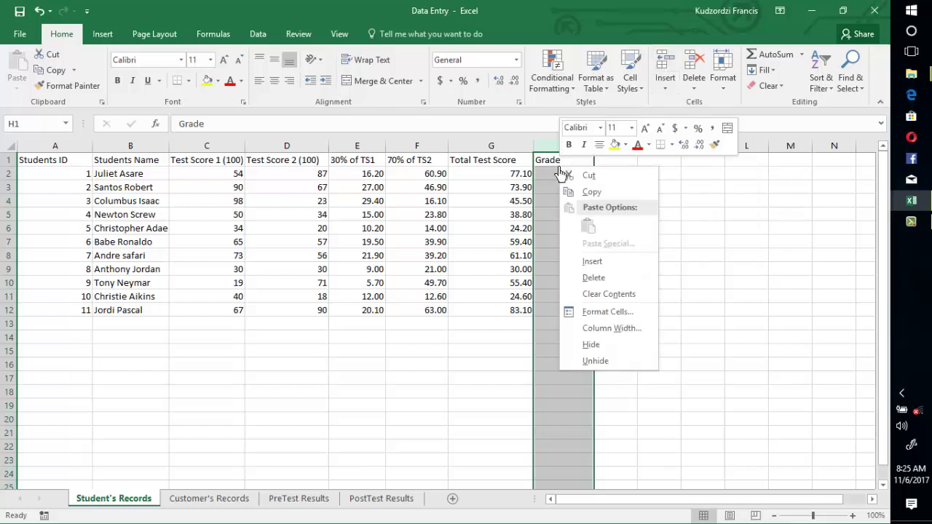
{"action": "left_click", "coordinate": [593, 264]}
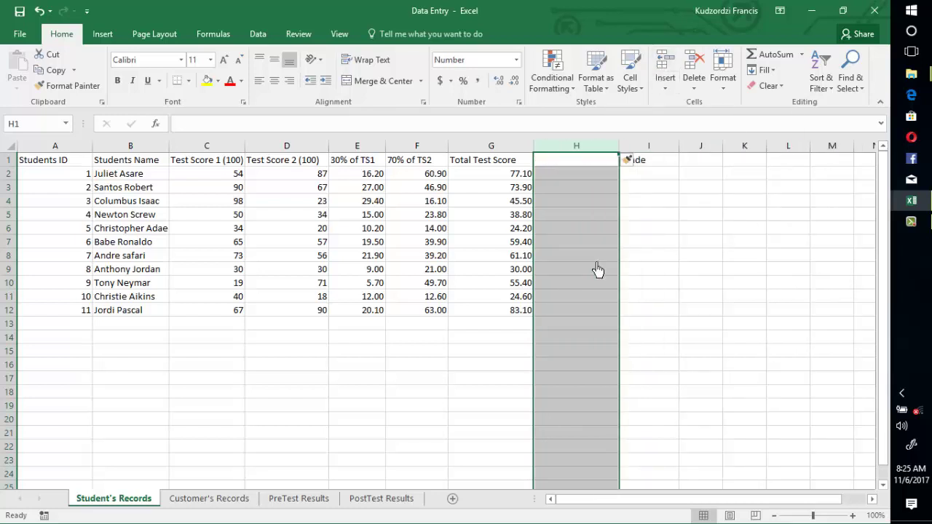
{"action": "left_click", "coordinate": [559, 165]}
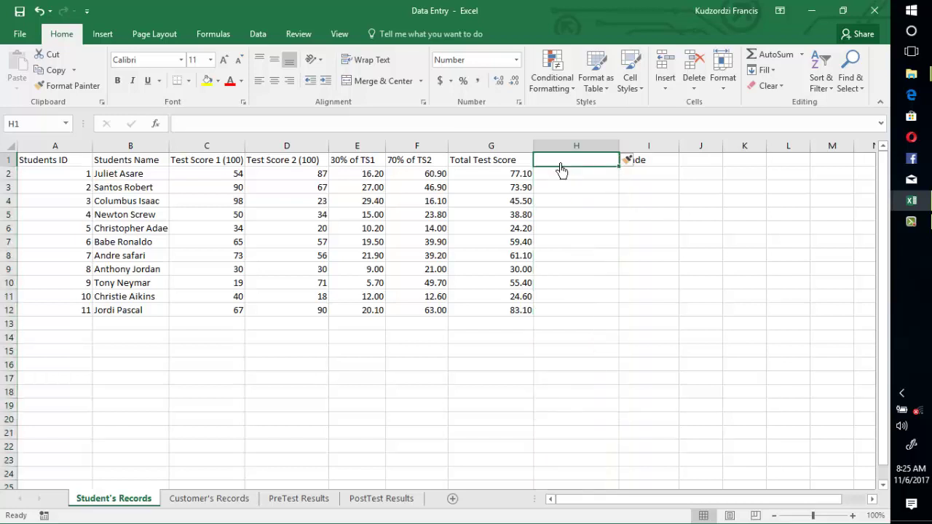
{"action": "type", "text": "Percentage"}
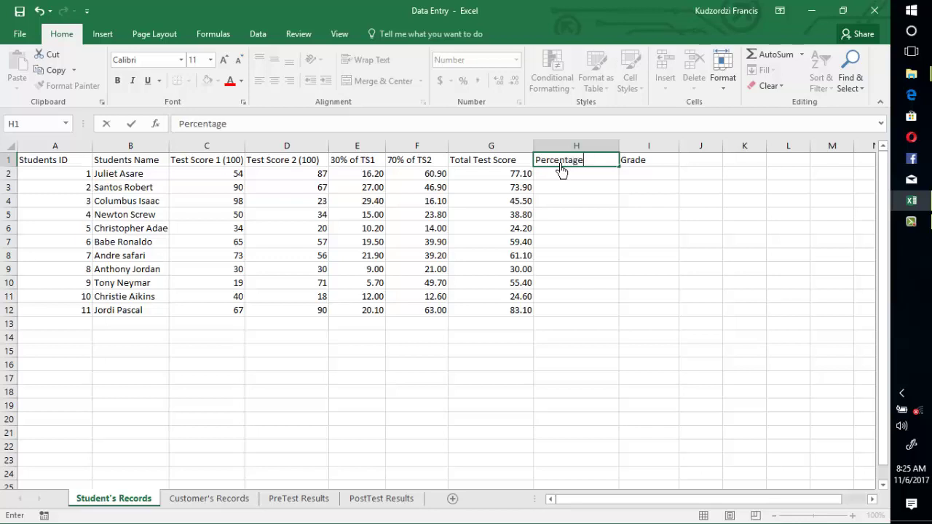
{"action": "key", "text": "Return"}
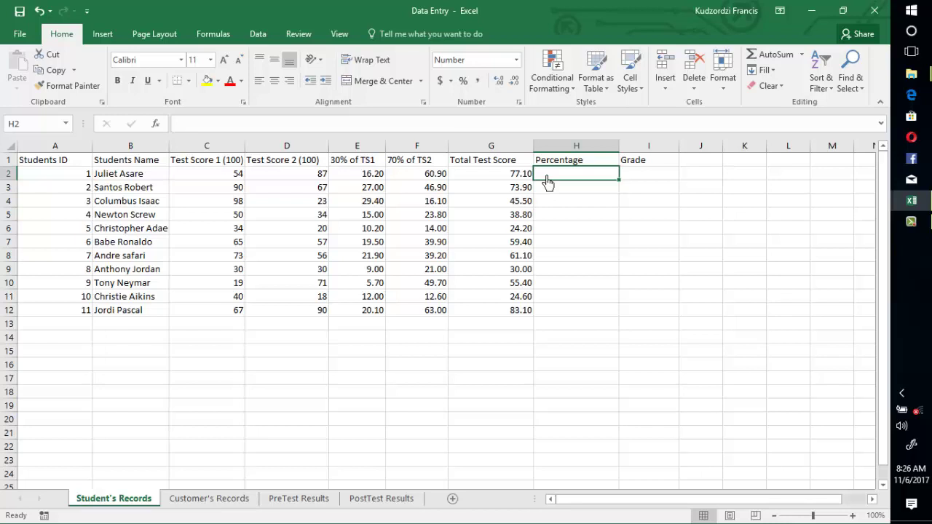
Step: Enter the formula =G2/100 in H2 and fill it down to H12
{"action": "type", "text": "="}
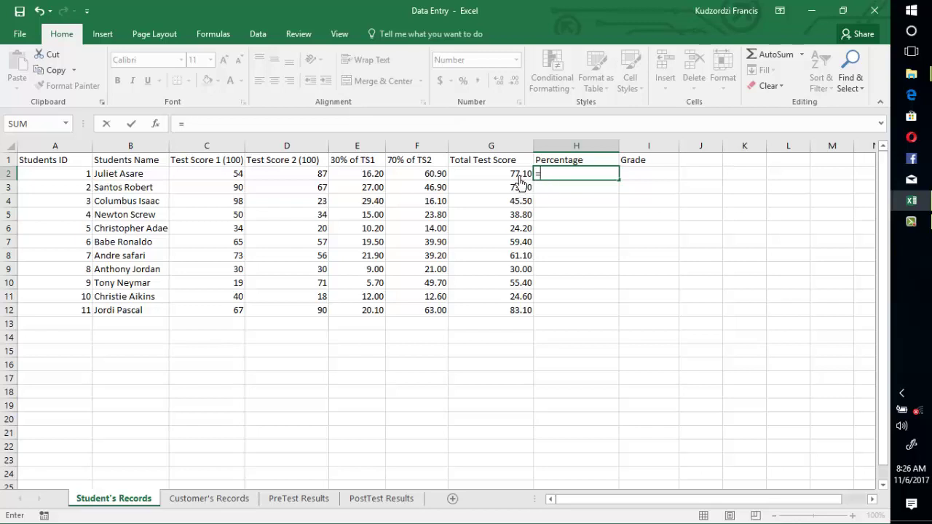
{"action": "left_click", "coordinate": [522, 178]}
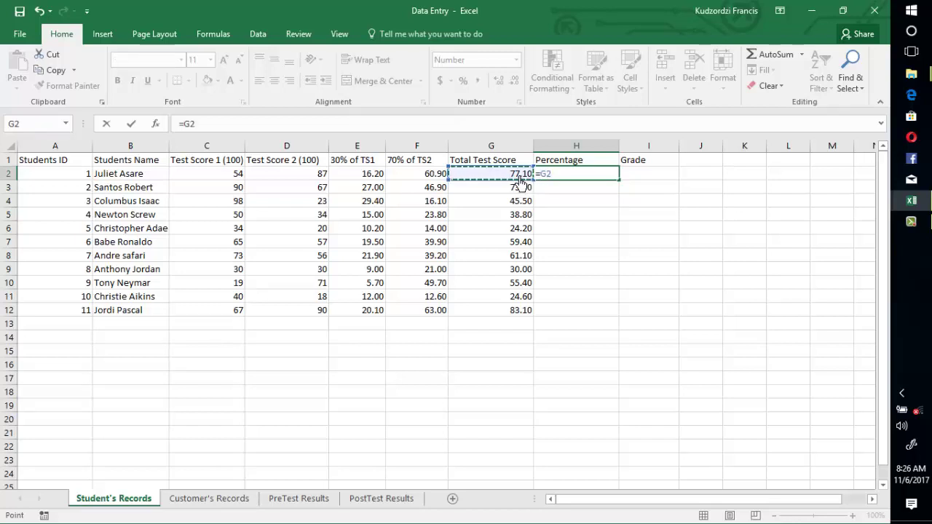
{"action": "type", "text": "/100"}
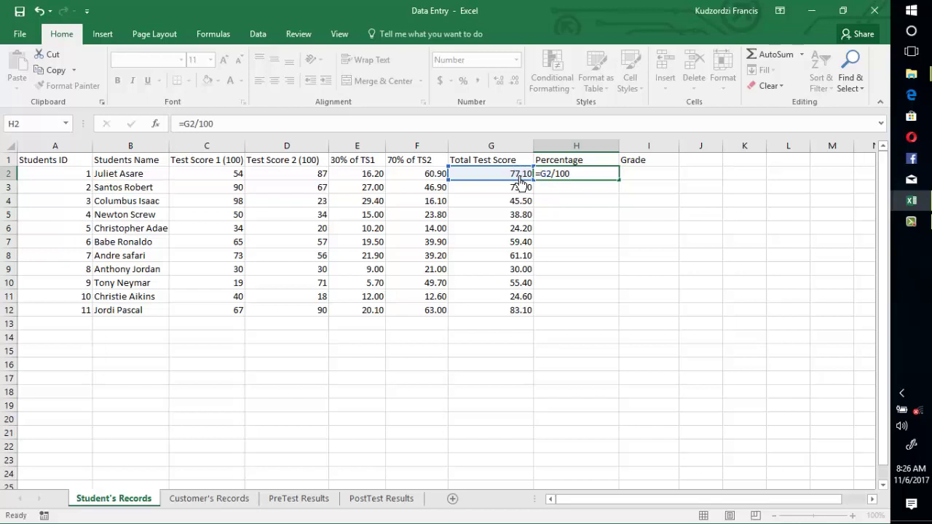
{"action": "key", "text": "Return"}
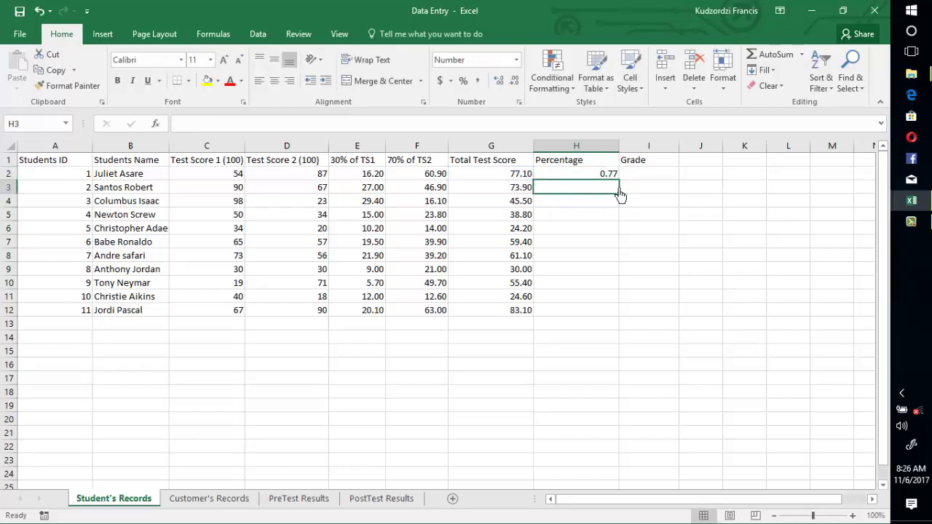
{"action": "left_click", "coordinate": [597, 176]}
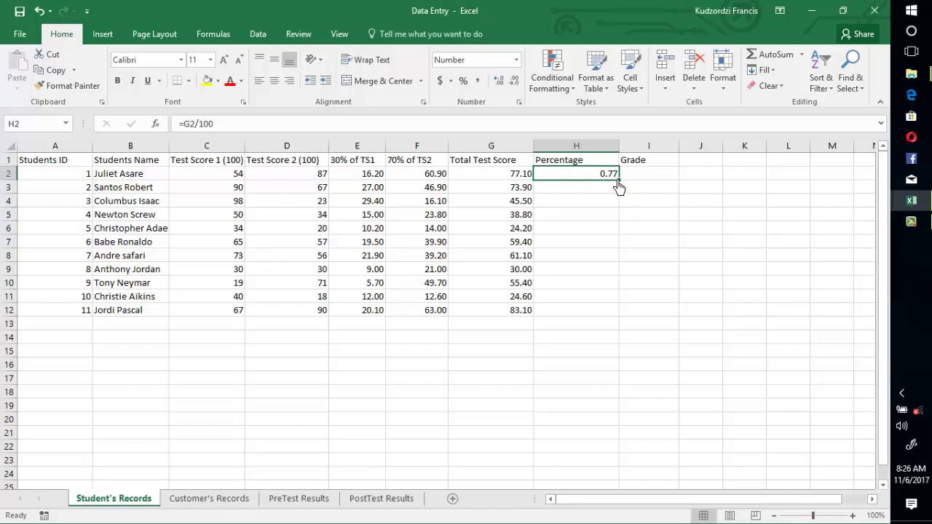
{"action": "left_click_drag", "start_coordinate": [619, 181], "coordinate": [612, 323]}
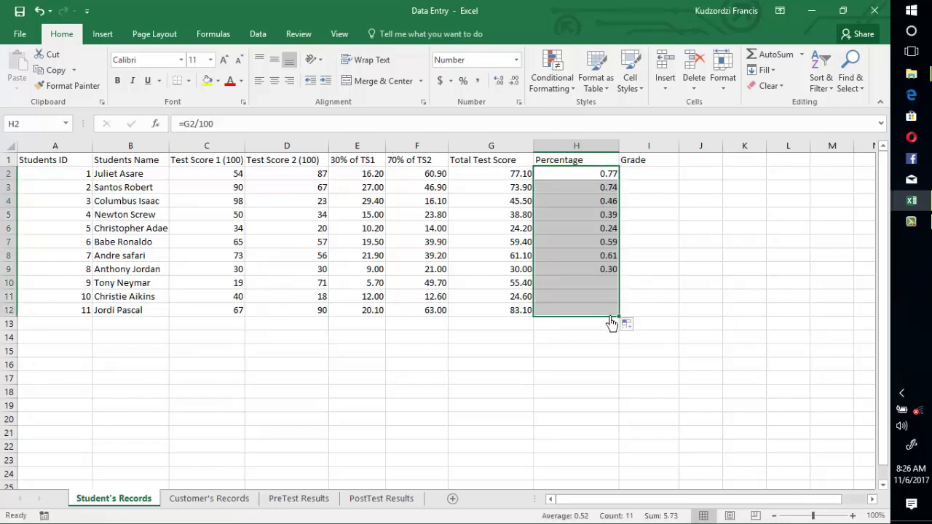
Step: Format the Percentage column as Percentage with 0 decimal places
{"action": "left_click", "coordinate": [568, 146]}
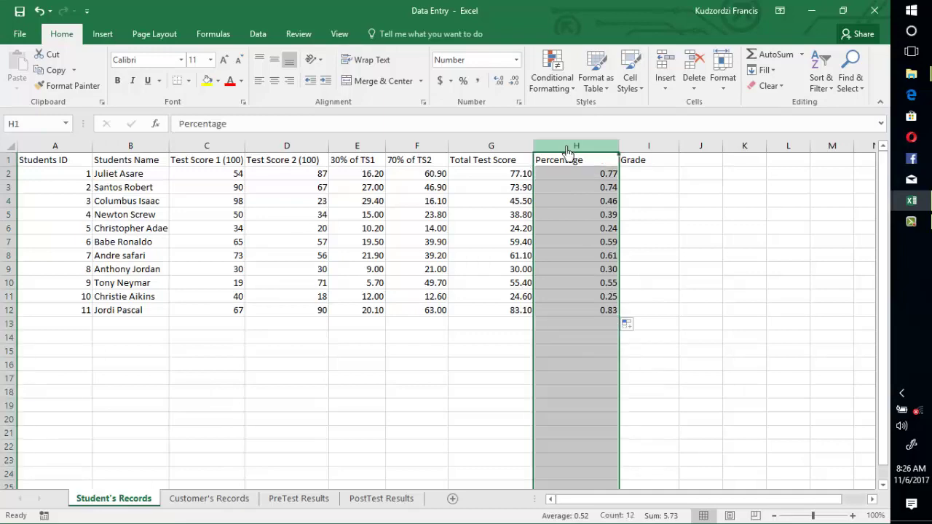
{"action": "right_click", "coordinate": [563, 172]}
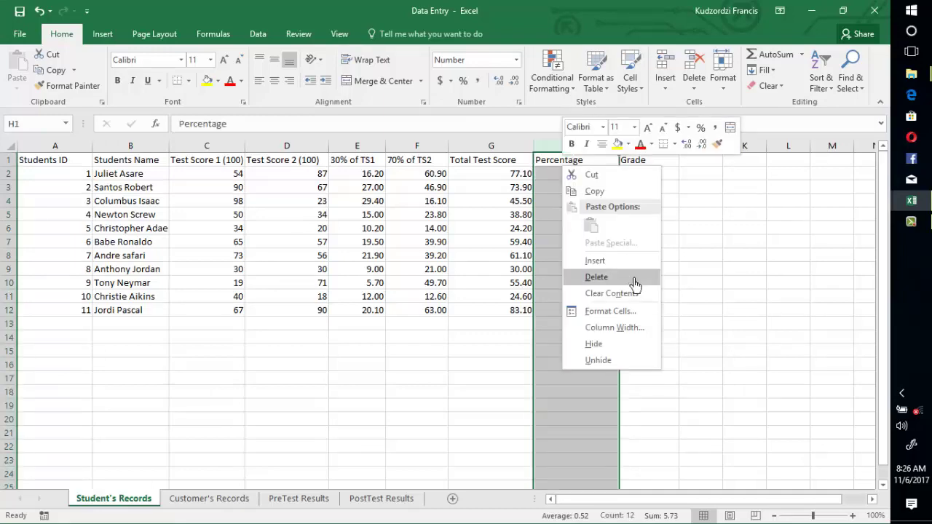
{"action": "left_click", "coordinate": [609, 311]}
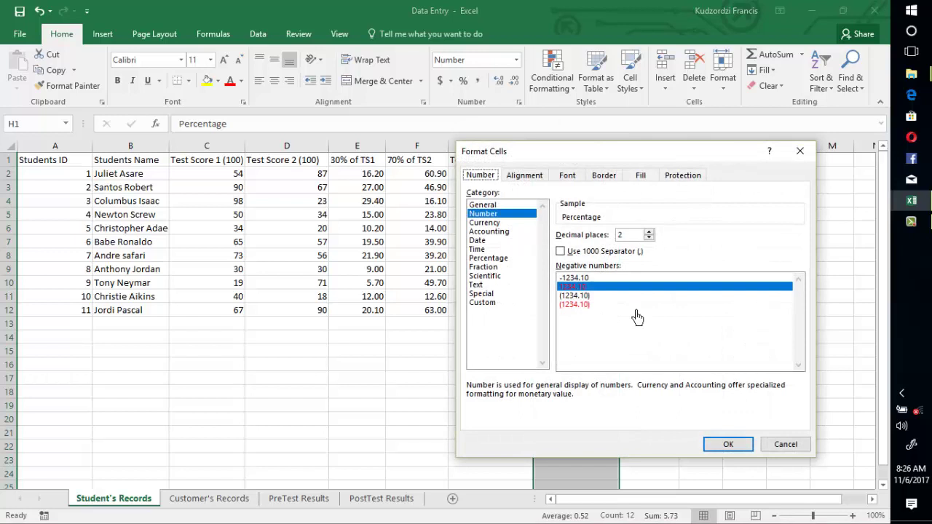
{"action": "left_click", "coordinate": [488, 260]}
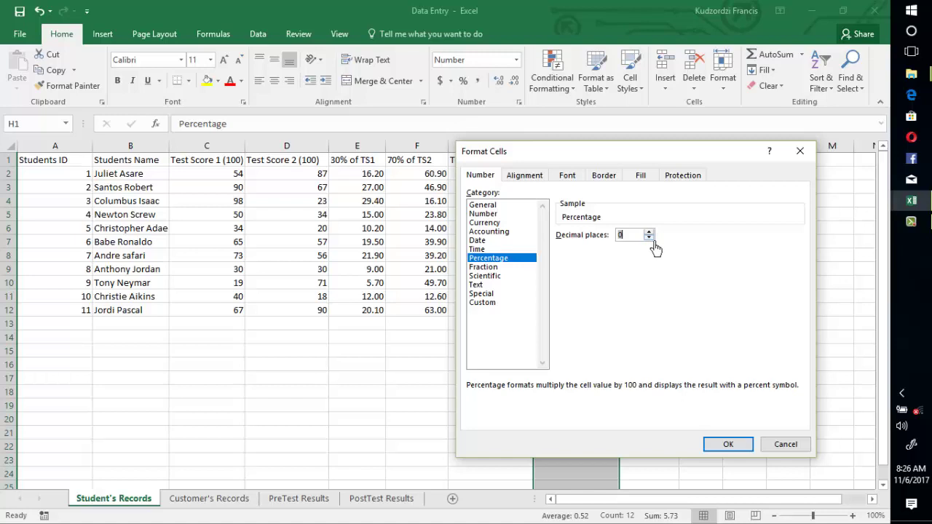
{"action": "left_click", "coordinate": [723, 445]}
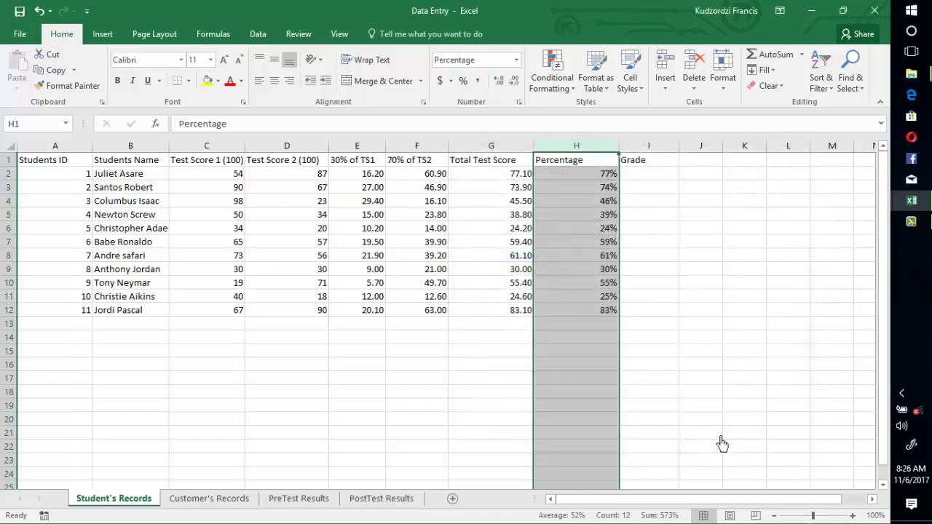
{"action": "left_click", "coordinate": [640, 178]}
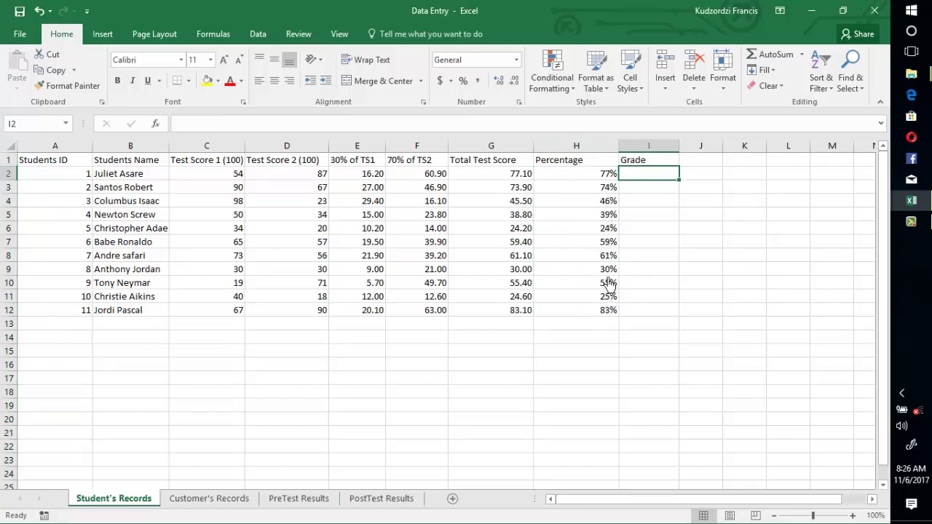
Step: Examine the Currency, Text and Special number format options for the Percentage column, including the list of currency symbols
{"action": "right_click", "coordinate": [568, 147]}
{"action": "left_click", "coordinate": [610, 322]}
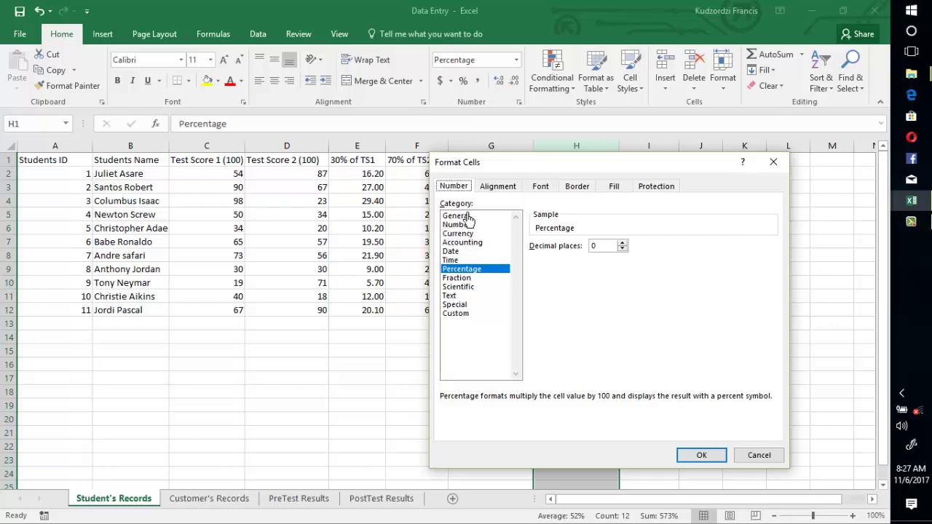
{"action": "left_click", "coordinate": [459, 234]}
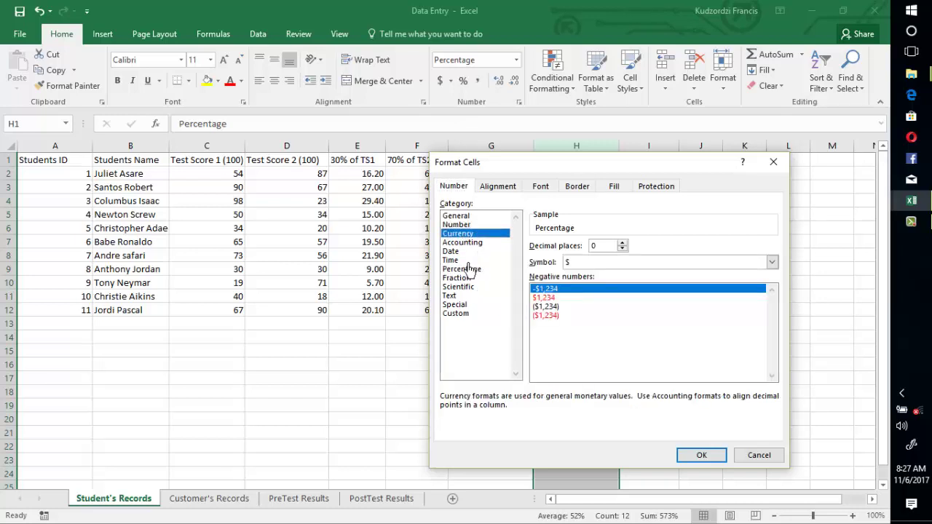
{"action": "left_click", "coordinate": [772, 263]}
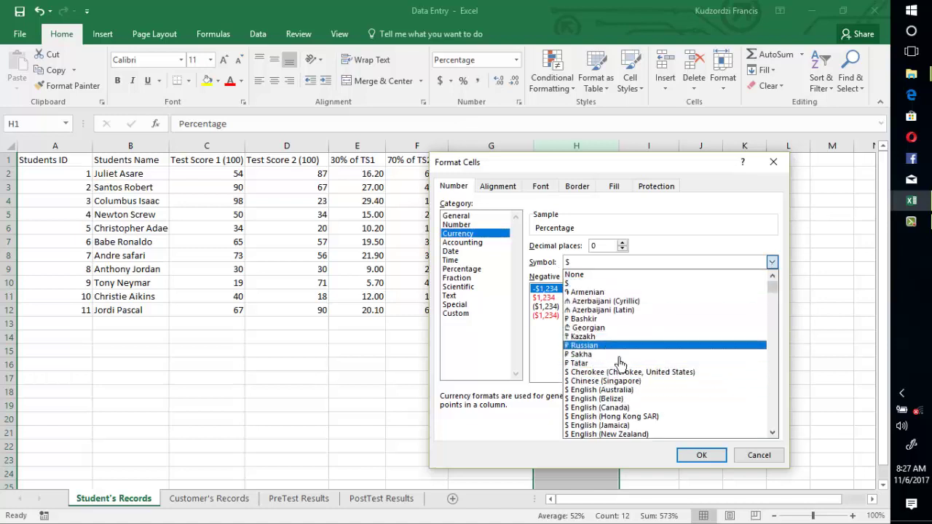
{"action": "left_click", "coordinate": [449, 295]}
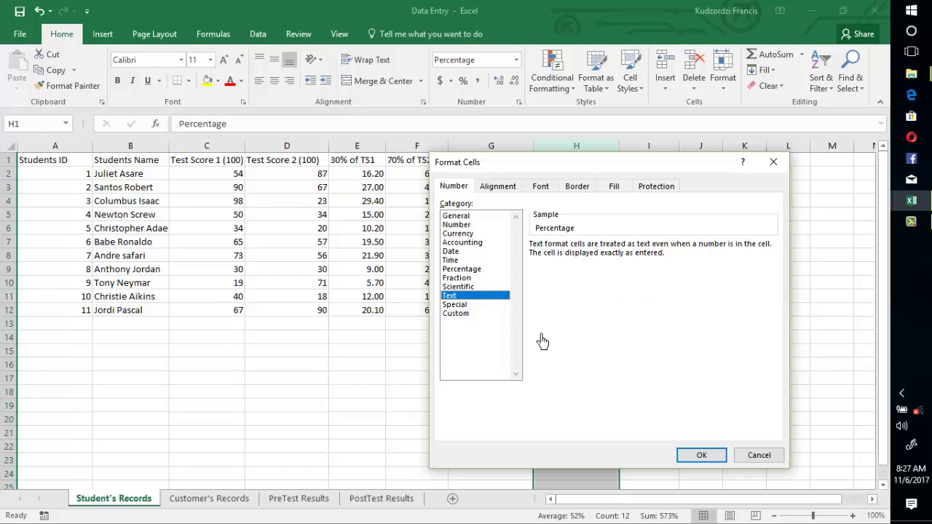
{"action": "left_click", "coordinate": [455, 305]}
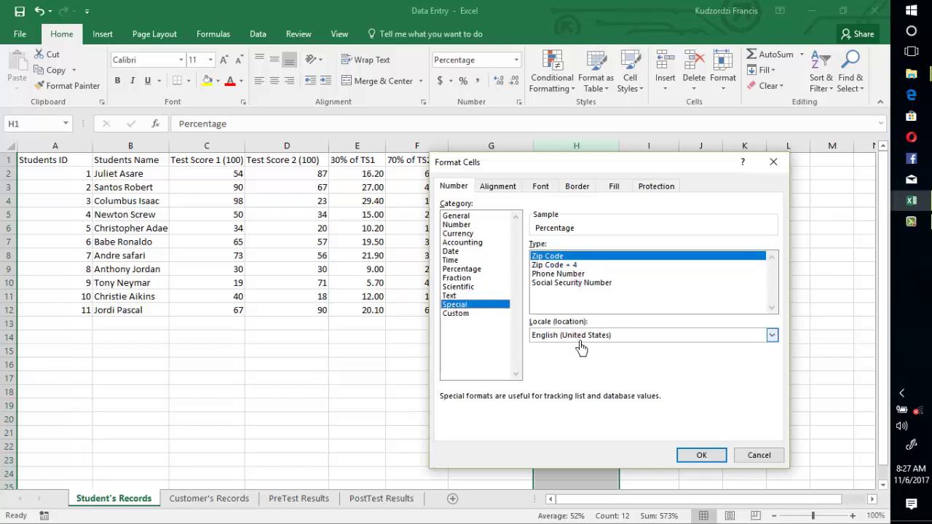